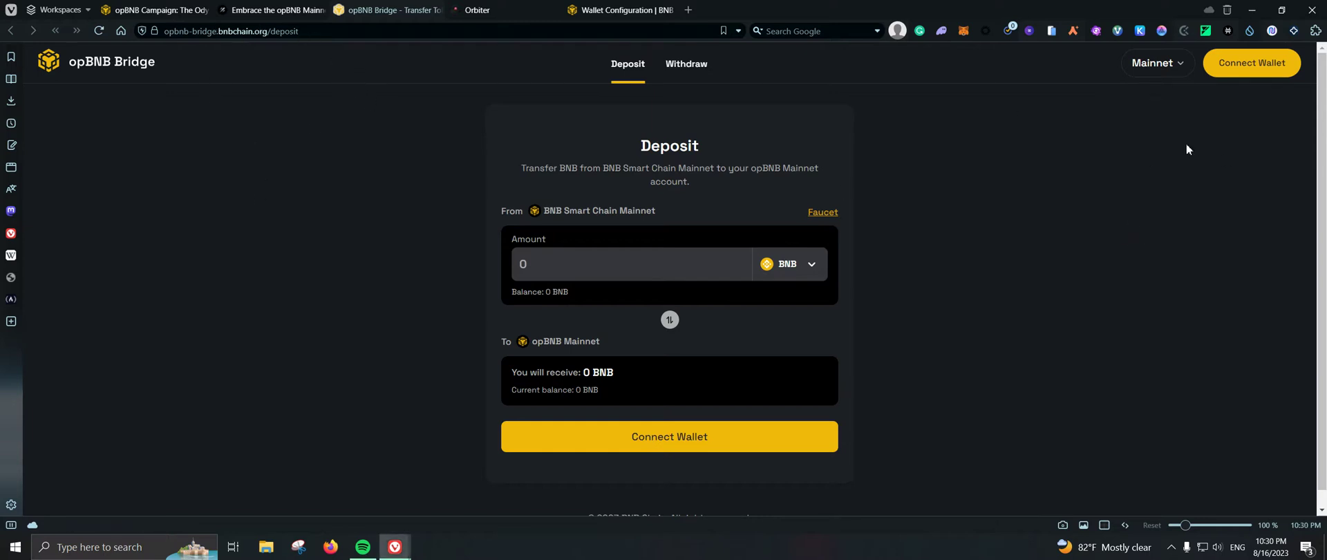
Keep the opBNB Bridge deposit on Mainnet, from BNB Smart Chain Mainnet with BNB.
{"action": "left_click", "coordinate": [1156, 65]}
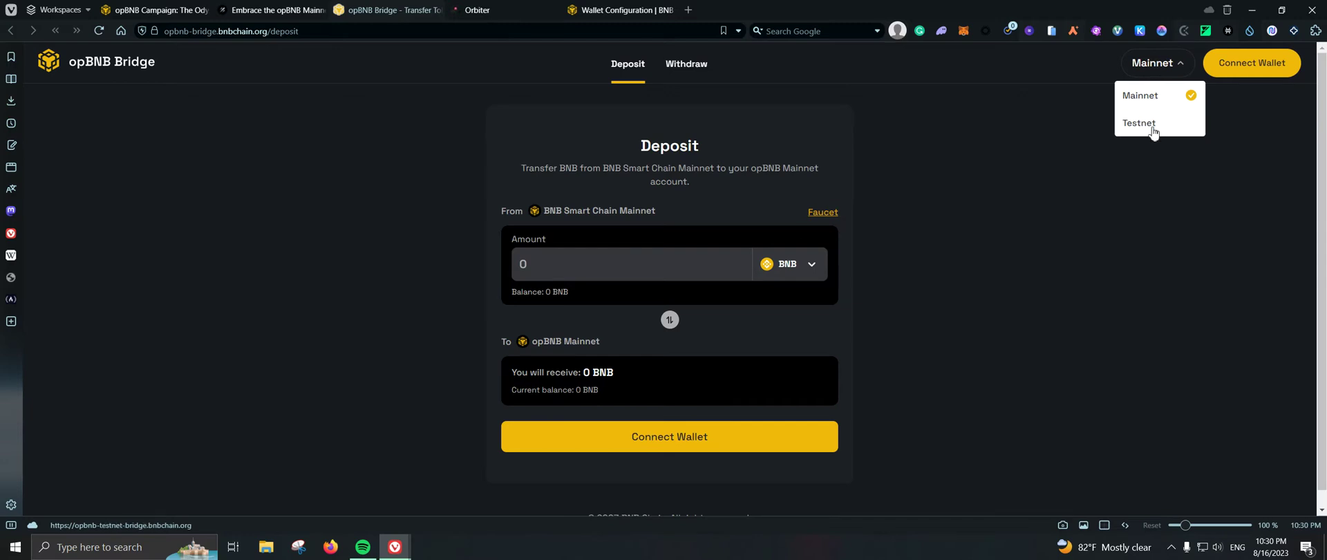
{"action": "left_click", "coordinate": [1072, 239]}
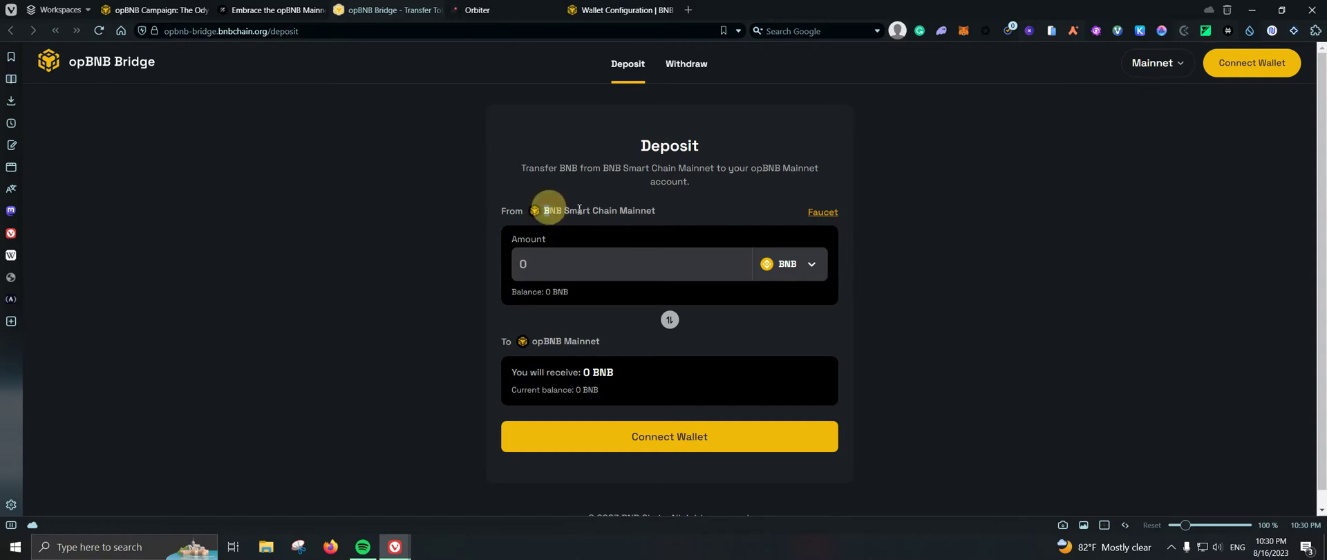
{"action": "left_click_drag", "start_coordinate": [543, 210], "coordinate": [651, 209]}
{"action": "left_click", "coordinate": [683, 208]}
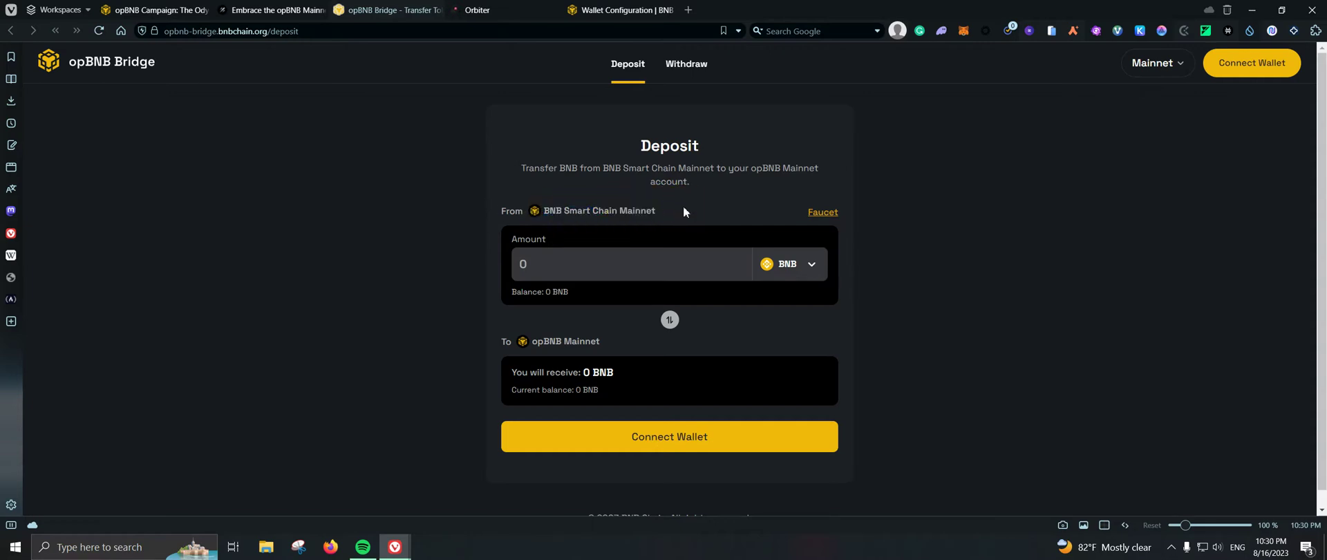
{"action": "left_click", "coordinate": [795, 266]}
{"action": "left_click", "coordinate": [795, 299]}
Highlight the BNB Smart Chain Mainnet source line, then switch to the Orbiter bridge tab.
{"action": "double_click", "coordinate": [629, 210]}
{"action": "left_click_drag", "start_coordinate": [600, 211], "coordinate": [522, 211]}
{"action": "left_click", "coordinate": [951, 315]}
{"action": "left_click", "coordinate": [477, 10]}
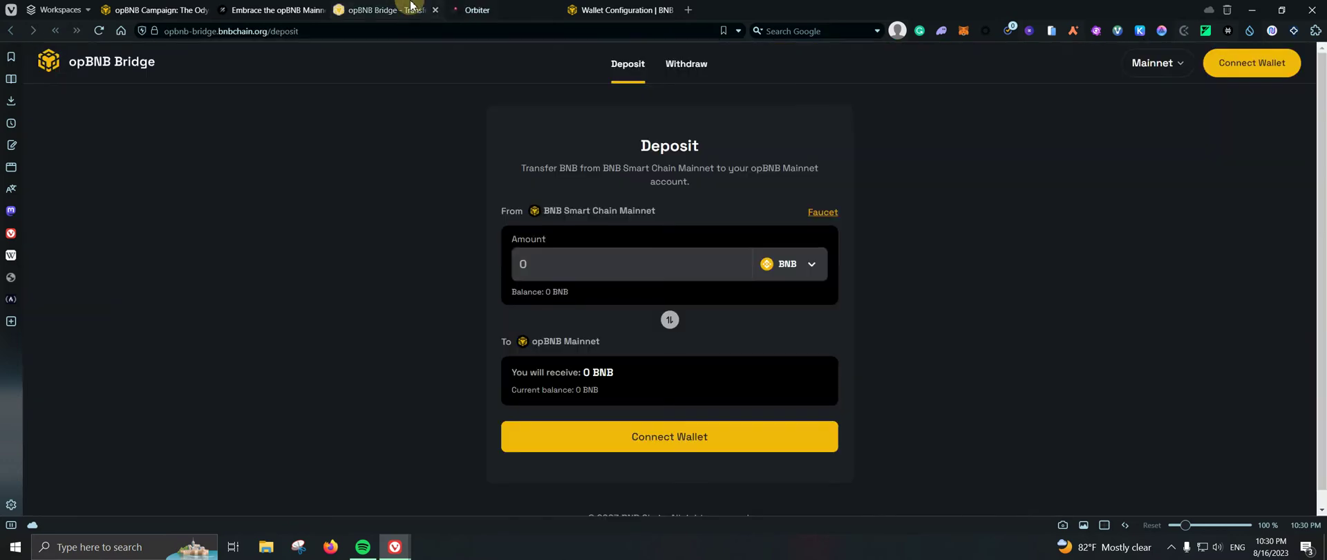
Set Orbiter's source chain to BNB Chain.
{"action": "left_click", "coordinate": [435, 8]}
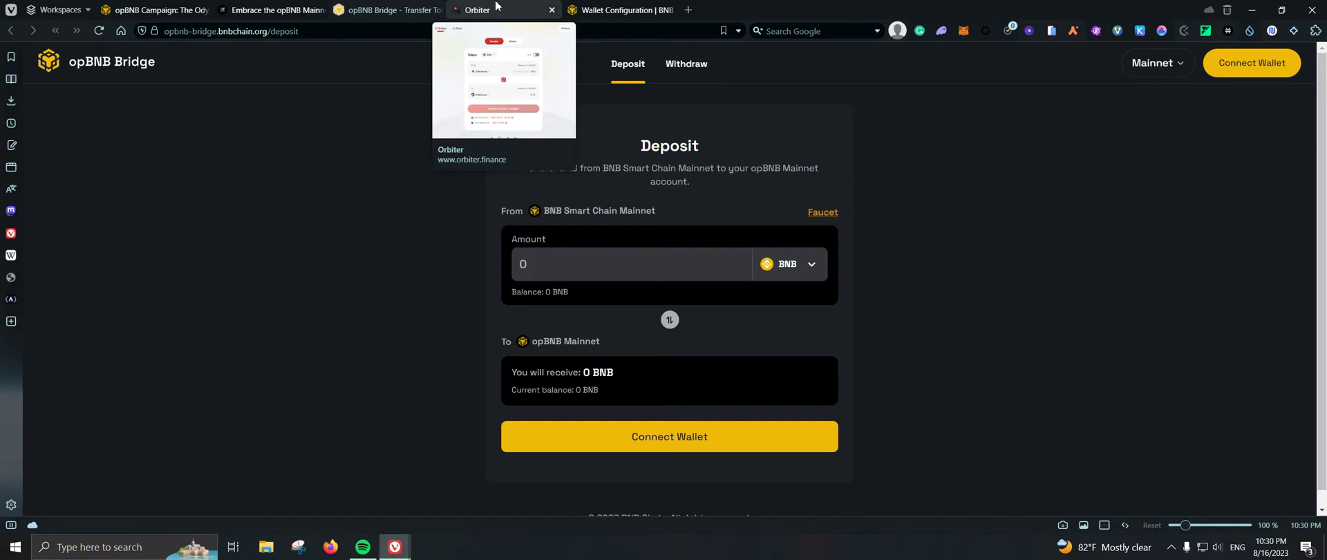
{"action": "left_click", "coordinate": [496, 7]}
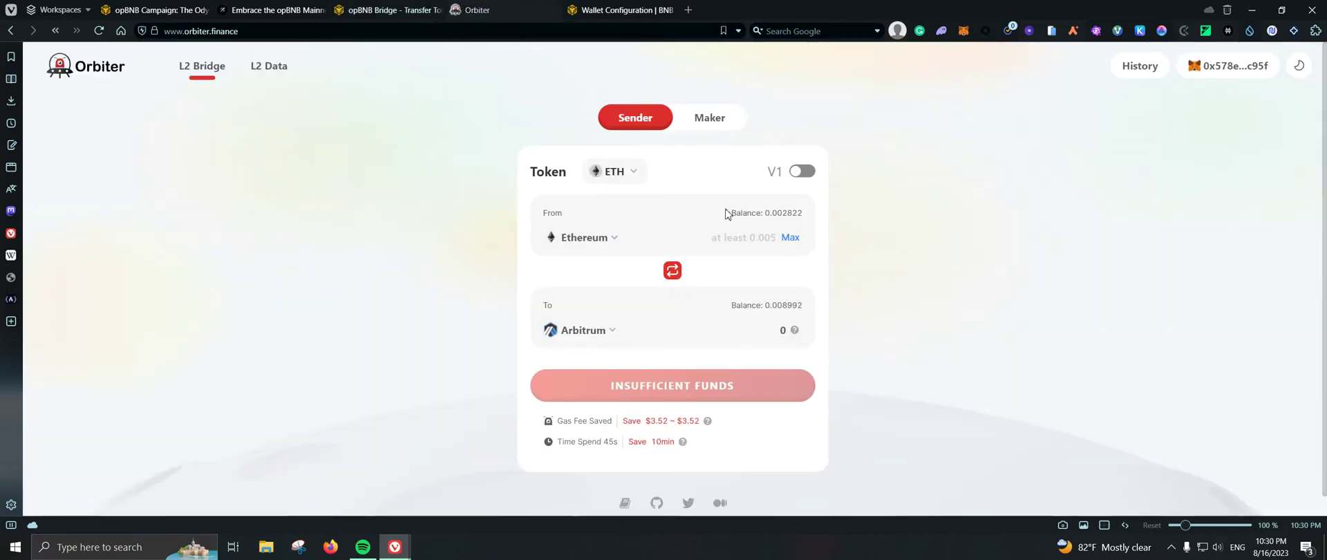
{"action": "left_click", "coordinate": [613, 237]}
{"action": "scroll", "coordinate": [672, 332], "scroll_direction": "down", "scroll_amount": 3}
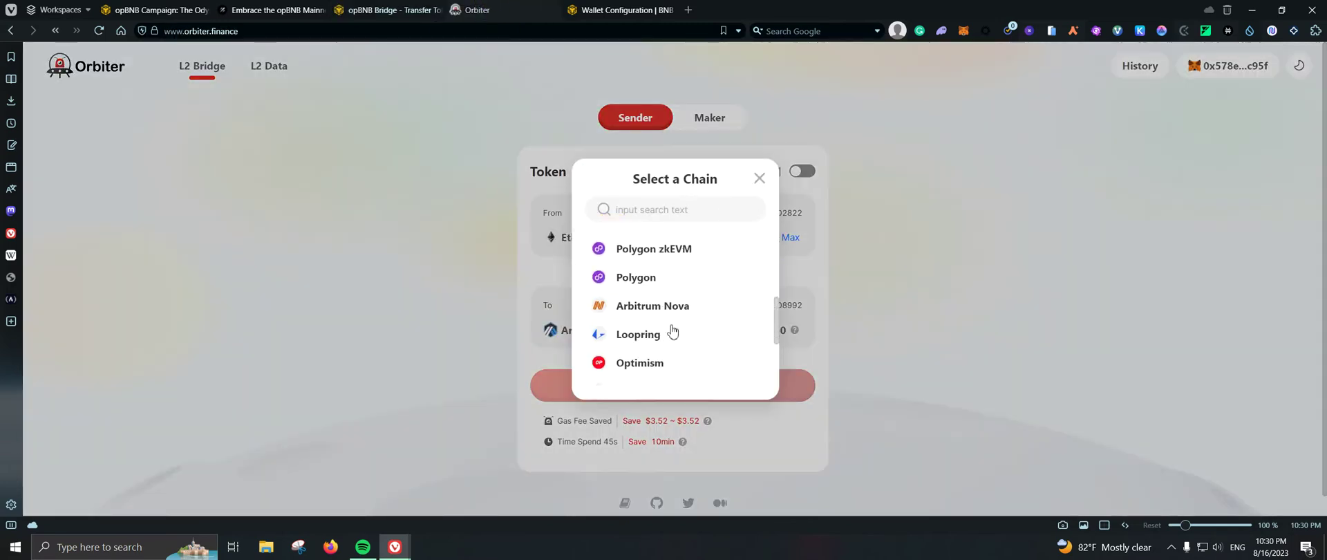
{"action": "scroll", "coordinate": [674, 338], "scroll_direction": "down", "scroll_amount": 5}
{"action": "left_click", "coordinate": [677, 294]}
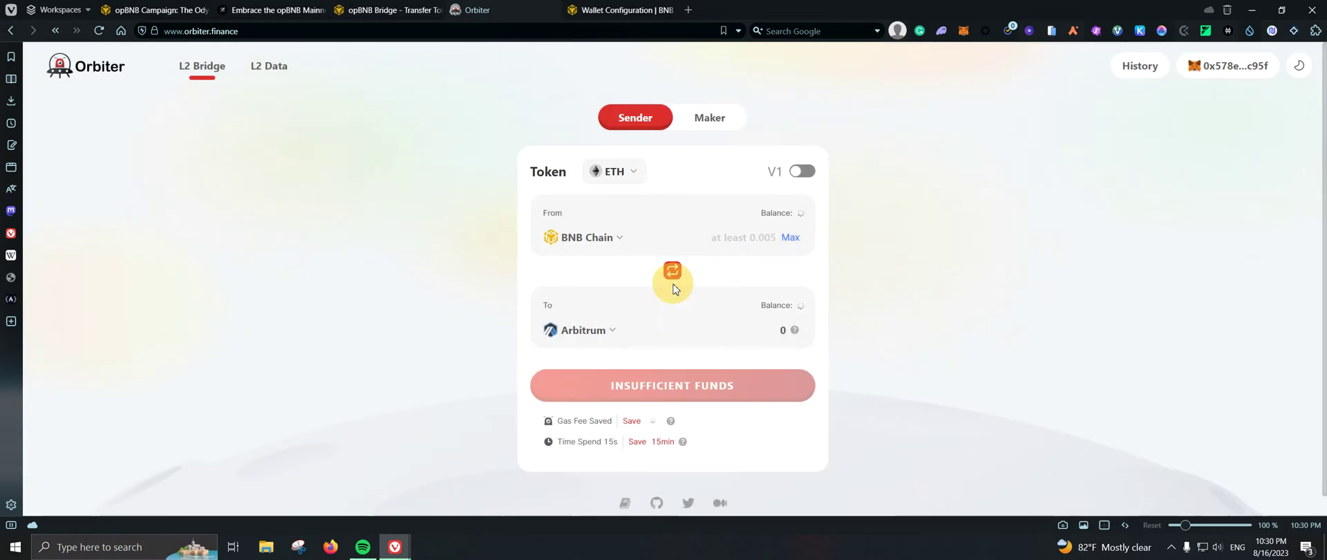
Set Orbiter's destination chain to opBNB.
{"action": "left_click", "coordinate": [595, 330]}
{"action": "scroll", "coordinate": [678, 366], "scroll_direction": "down", "scroll_amount": 3}
{"action": "scroll", "coordinate": [698, 349], "scroll_direction": "down", "scroll_amount": 2}
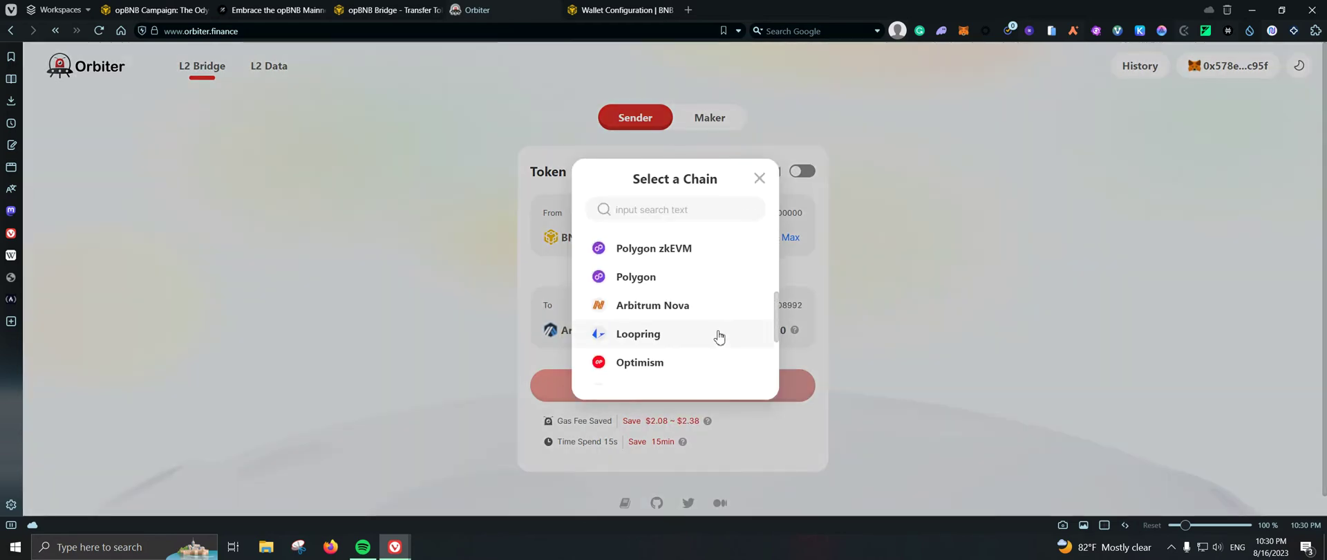
{"action": "scroll", "coordinate": [719, 337], "scroll_direction": "down", "scroll_amount": 3}
{"action": "left_click", "coordinate": [670, 345]}
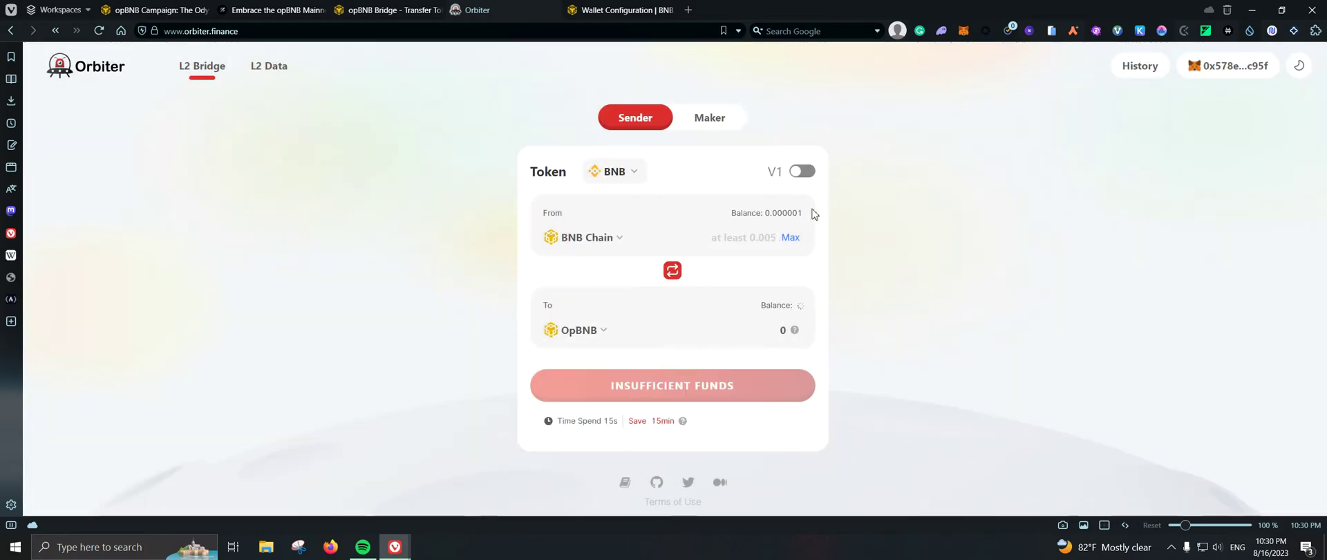
Switch the bridge to V2 and confirm BNB as the send and receive token.
{"action": "left_click", "coordinate": [802, 171]}
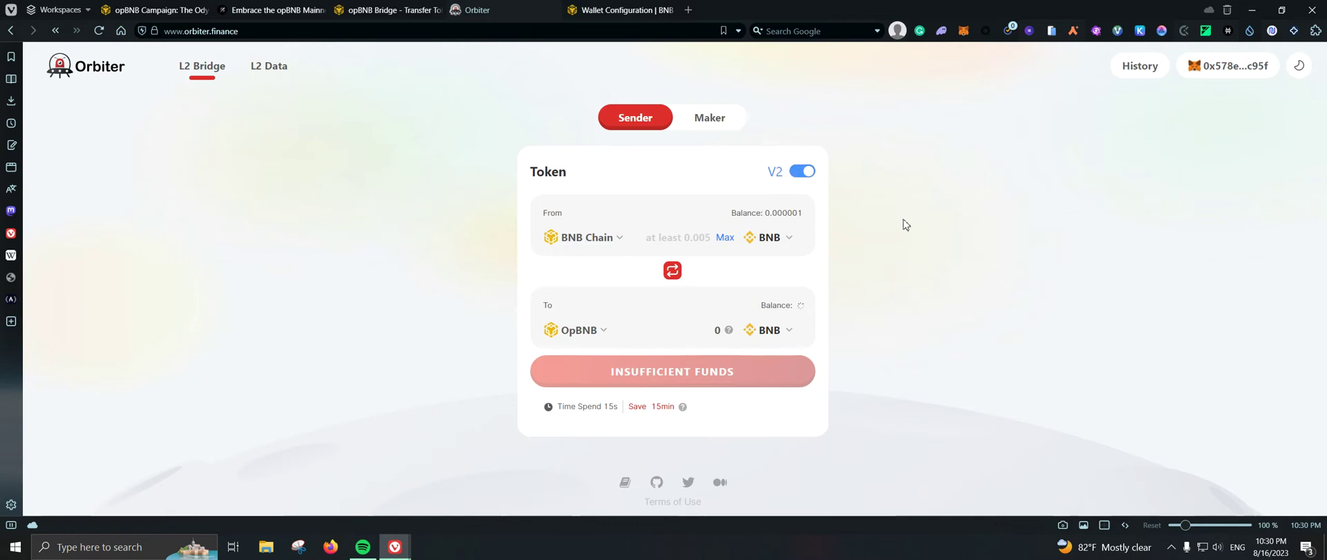
{"action": "left_click", "coordinate": [791, 246]}
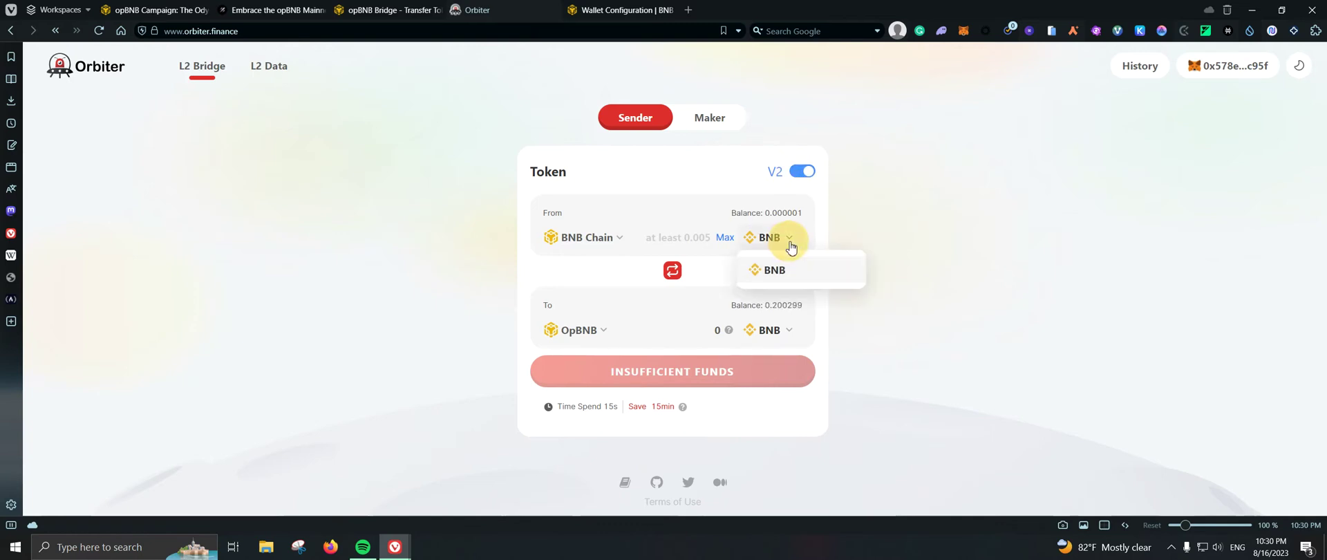
{"action": "left_click", "coordinate": [789, 336]}
{"action": "left_click", "coordinate": [872, 311]}
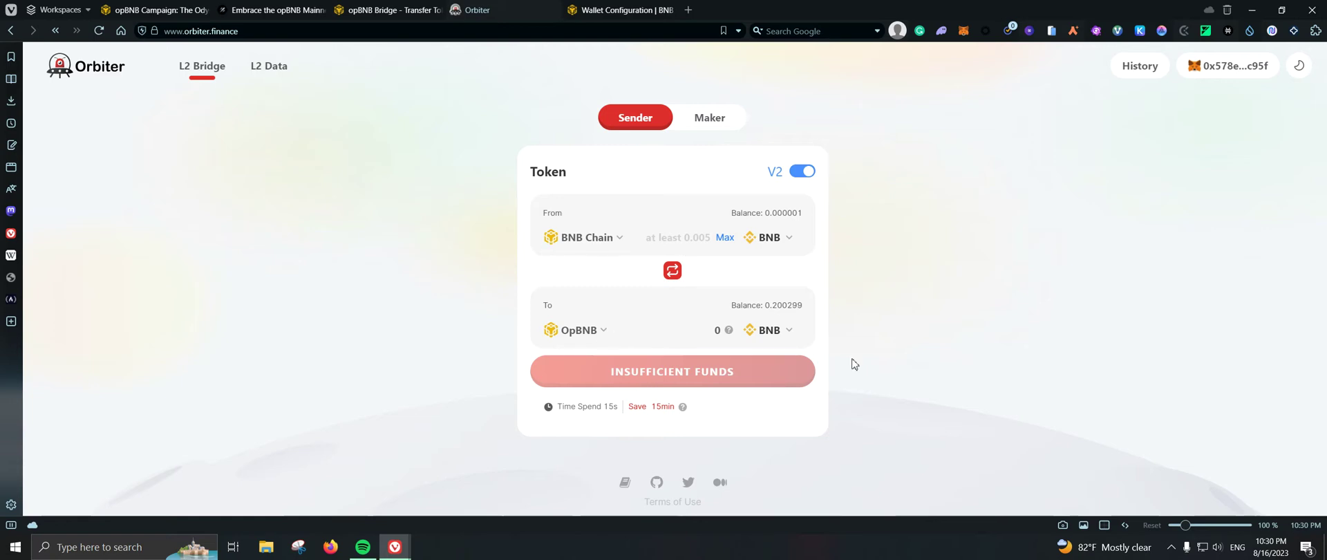
Load sushi.com in a new tab and enter the SushiSwap trading app.
{"action": "left_click", "coordinate": [688, 10]}
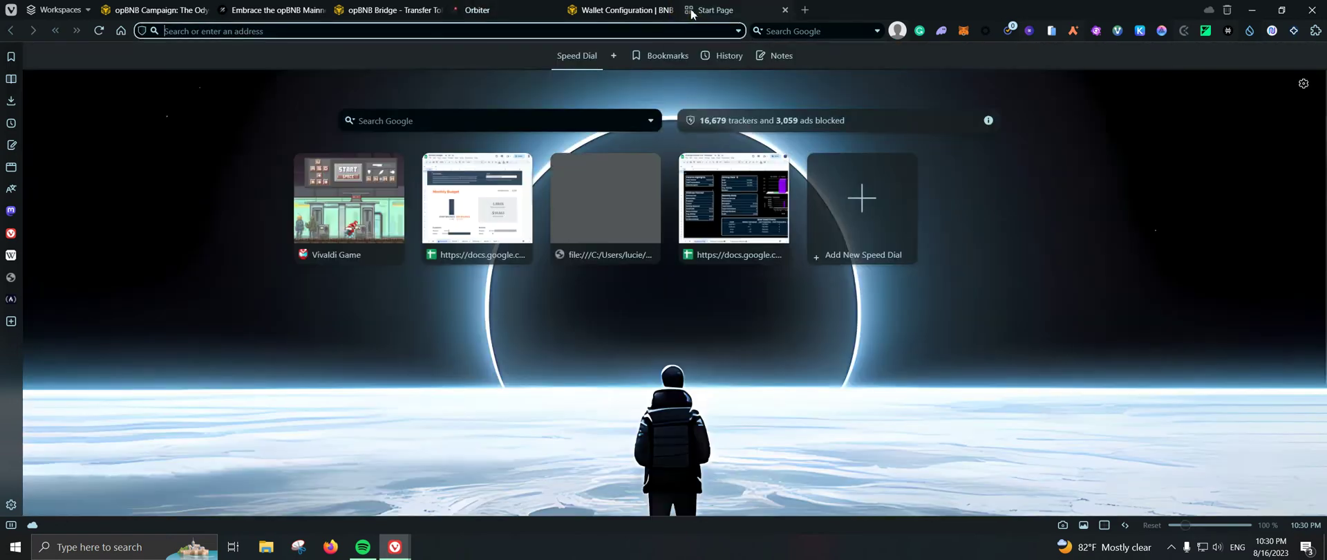
{"action": "type", "text": "sushi"}
{"action": "key", "text": "Return"}
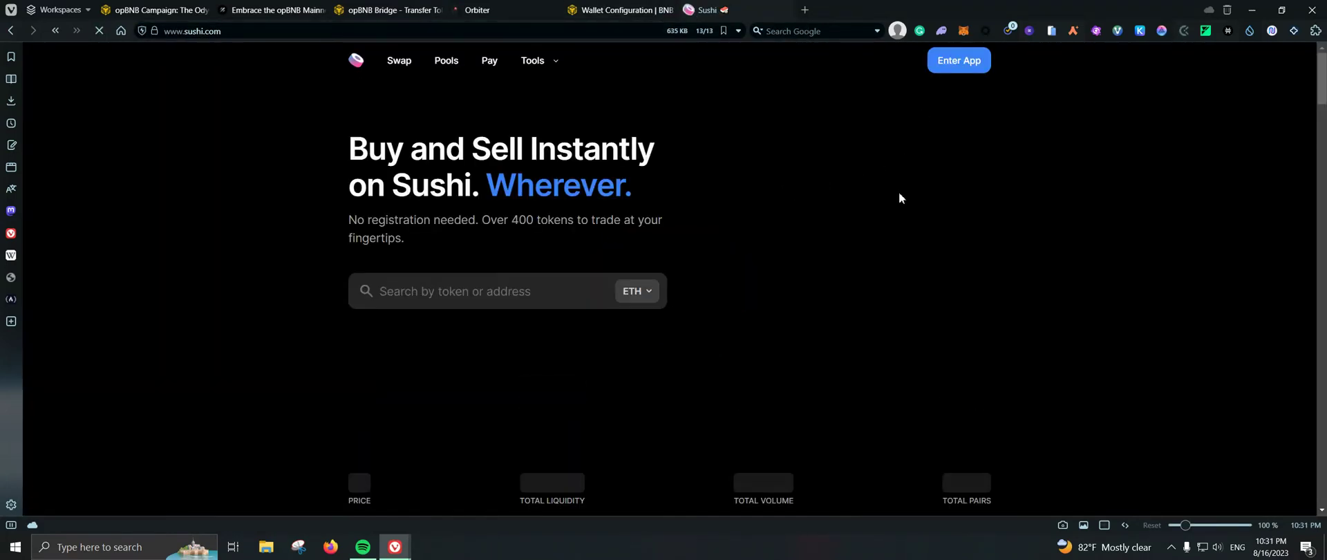
{"action": "left_click", "coordinate": [939, 63]}
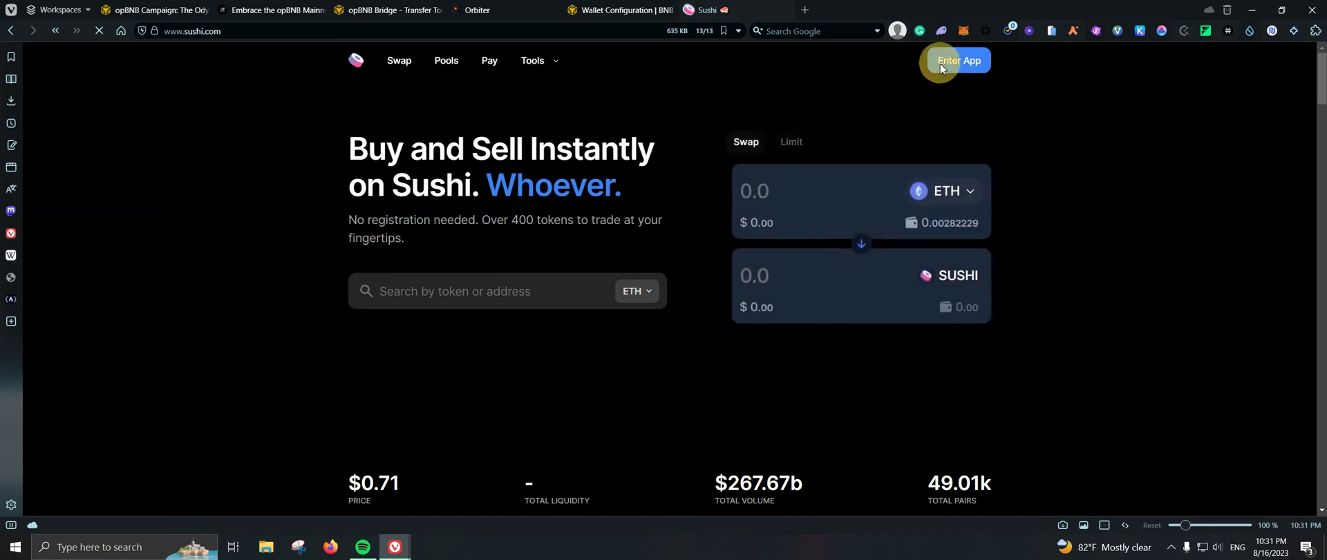
{"action": "left_click", "coordinate": [957, 65]}
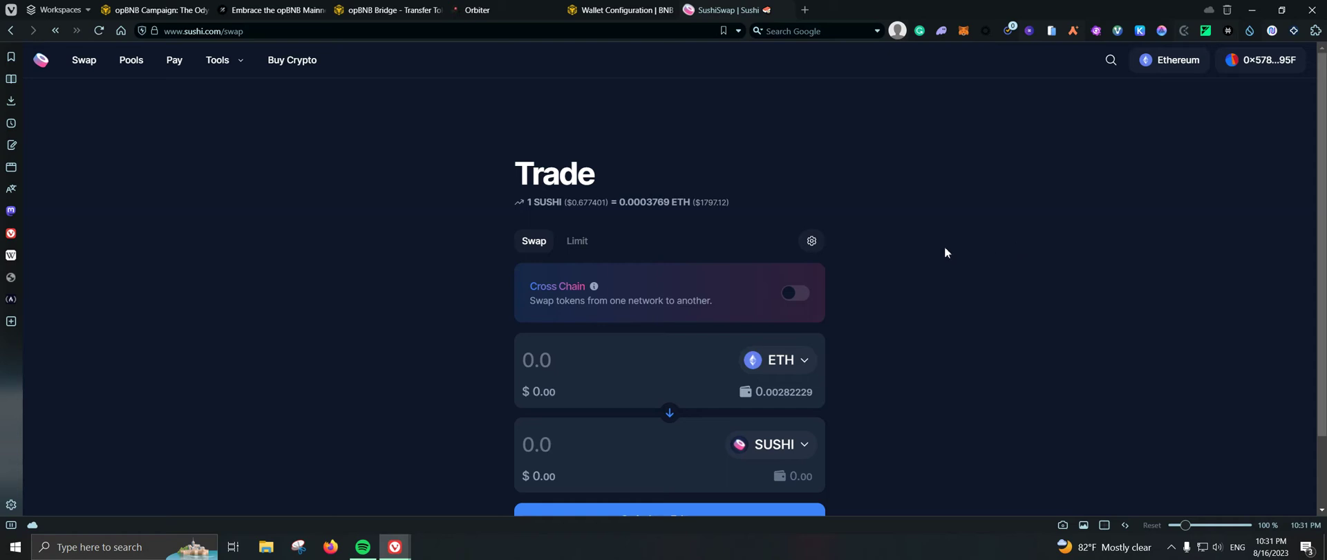
{"action": "scroll", "coordinate": [887, 246], "scroll_direction": "down", "scroll_amount": 1}
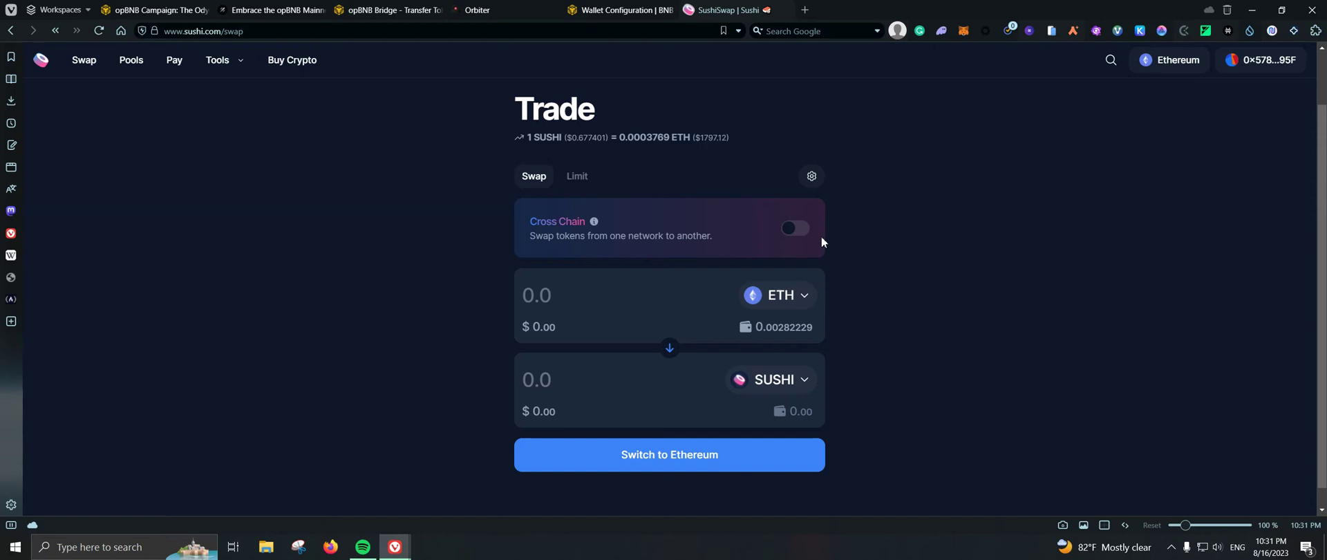
Enable cross-chain swapping with Arbitrum One as the source network.
{"action": "left_click", "coordinate": [795, 228]}
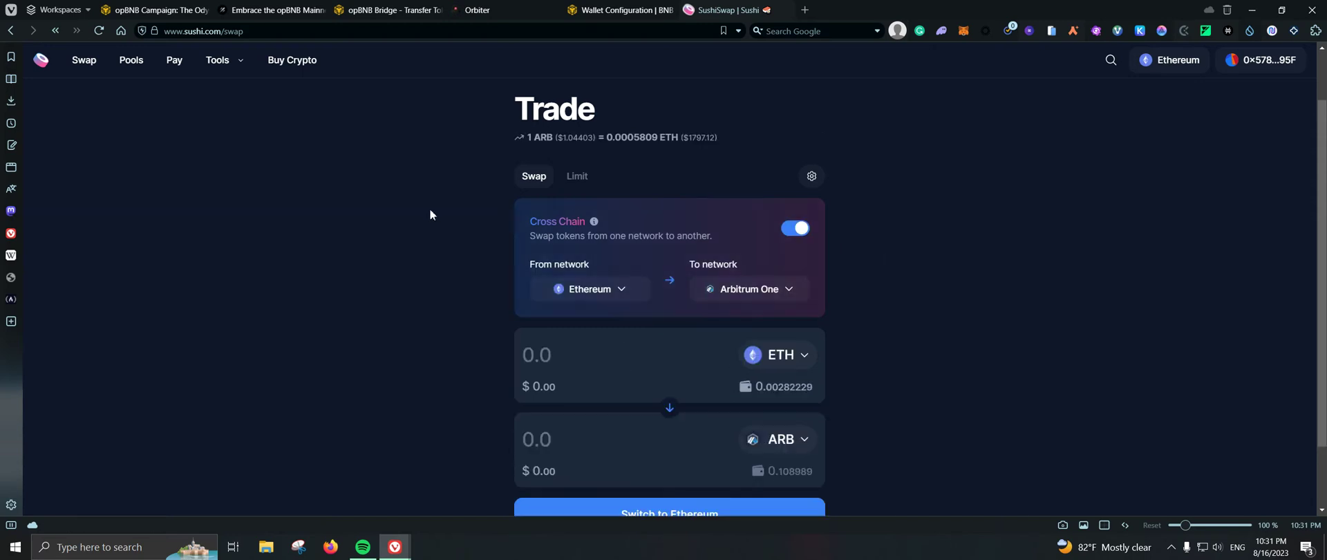
{"action": "scroll", "coordinate": [833, 238], "scroll_direction": "down", "scroll_amount": 1}
{"action": "left_click", "coordinate": [568, 224]}
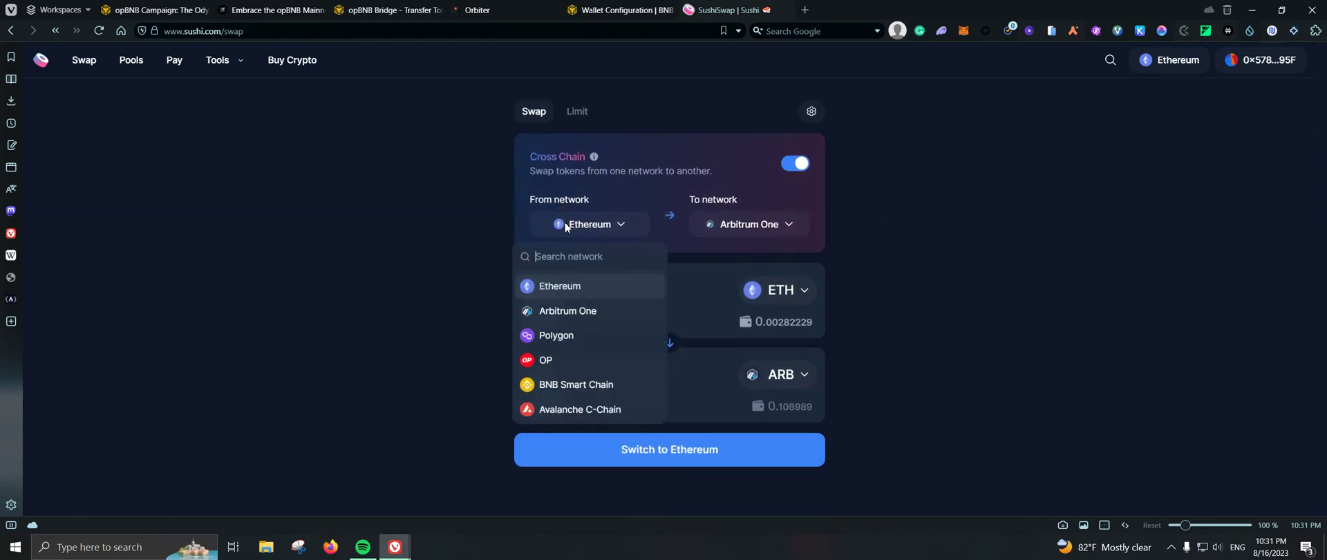
{"action": "left_click", "coordinate": [577, 312]}
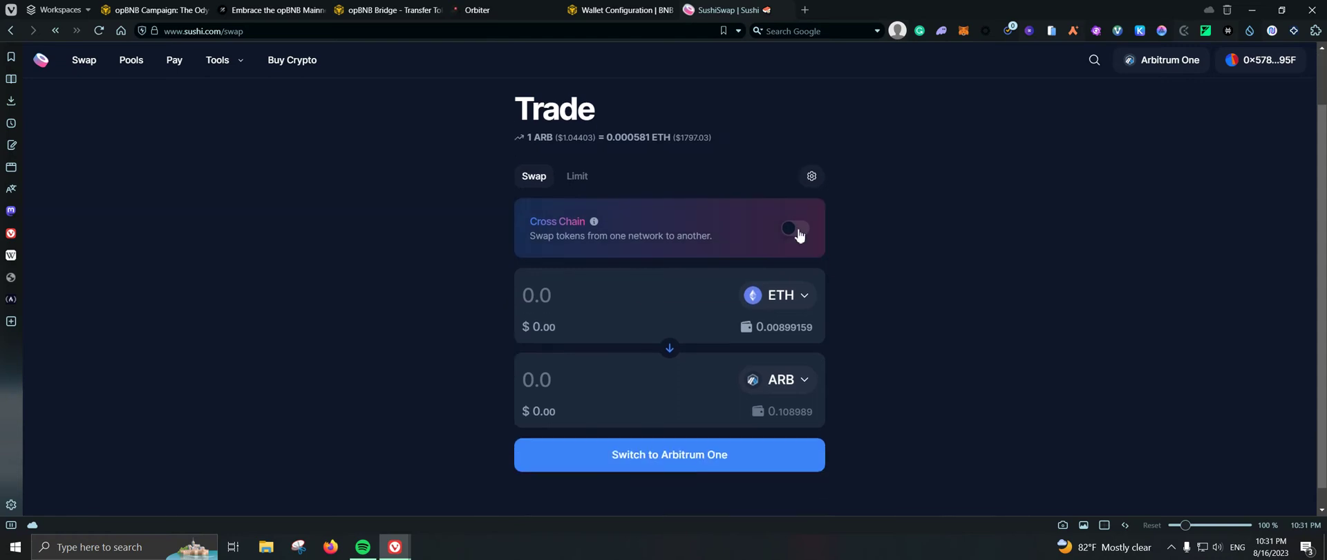
{"action": "left_click", "coordinate": [791, 228]}
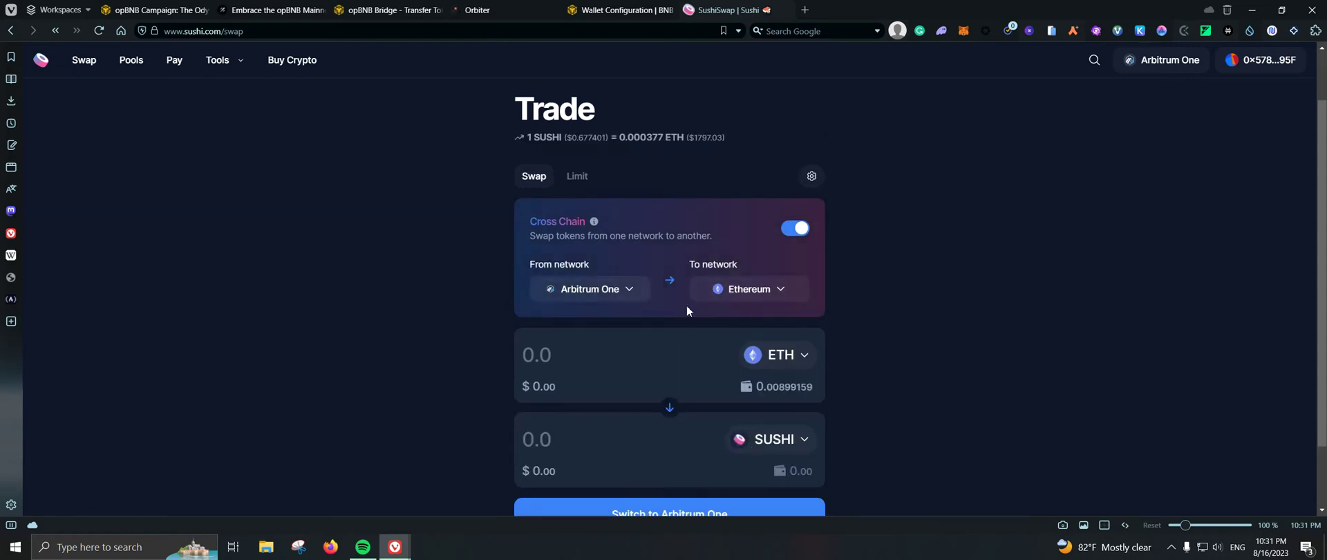
Set BNB Smart Chain as destination network and BNB as the received token.
{"action": "left_click", "coordinate": [748, 290]}
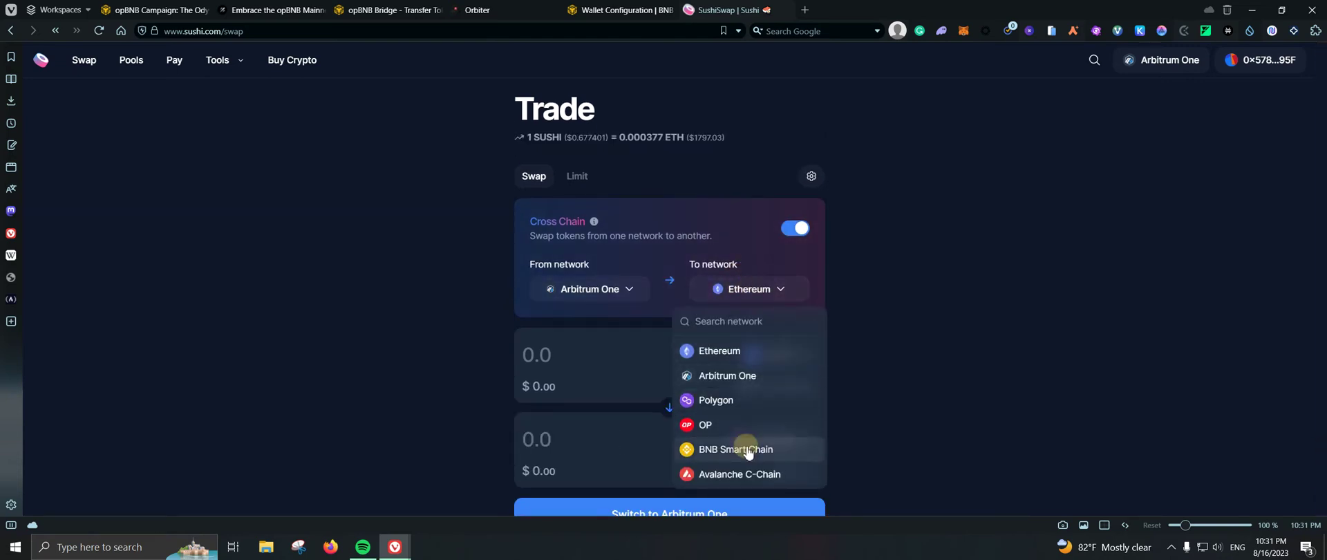
{"action": "left_click", "coordinate": [726, 450]}
{"action": "scroll", "coordinate": [843, 354], "scroll_direction": "down", "scroll_amount": 1}
{"action": "left_click", "coordinate": [776, 359]}
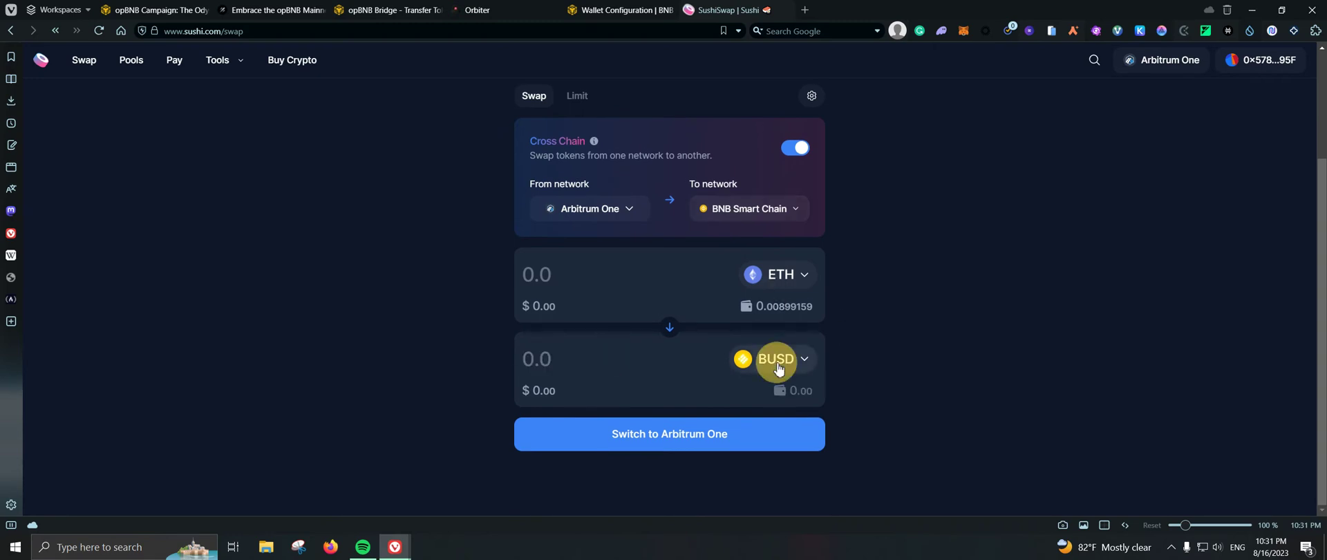
{"action": "left_click", "coordinate": [622, 269]}
{"action": "scroll", "coordinate": [806, 373], "scroll_direction": "down", "scroll_amount": 1}
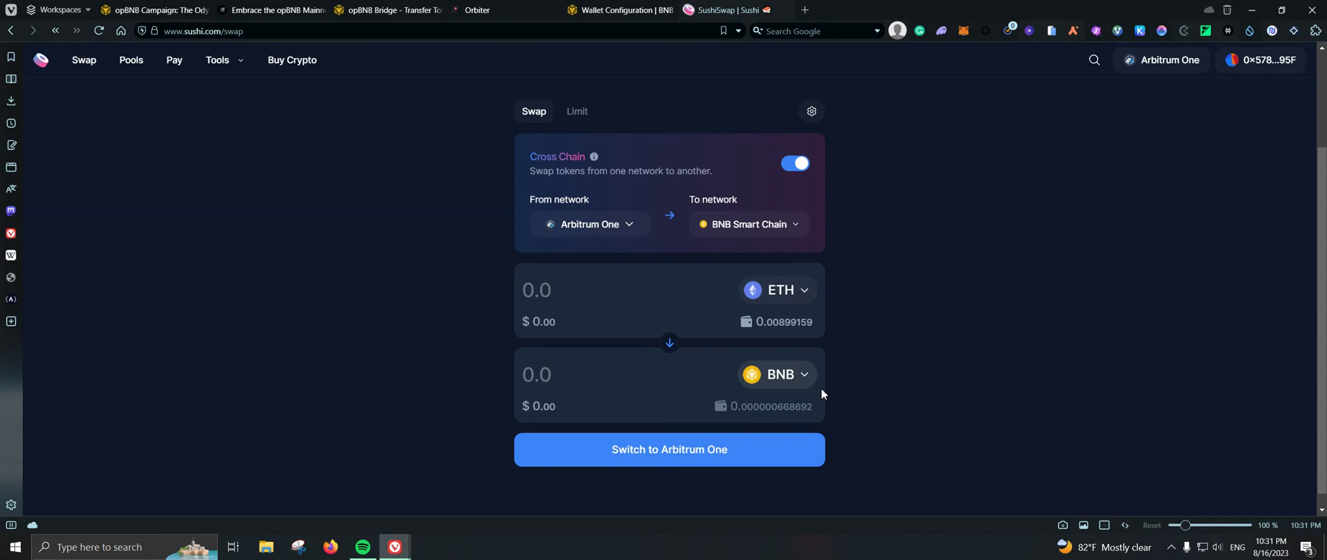
{"action": "left_click", "coordinate": [779, 238]}
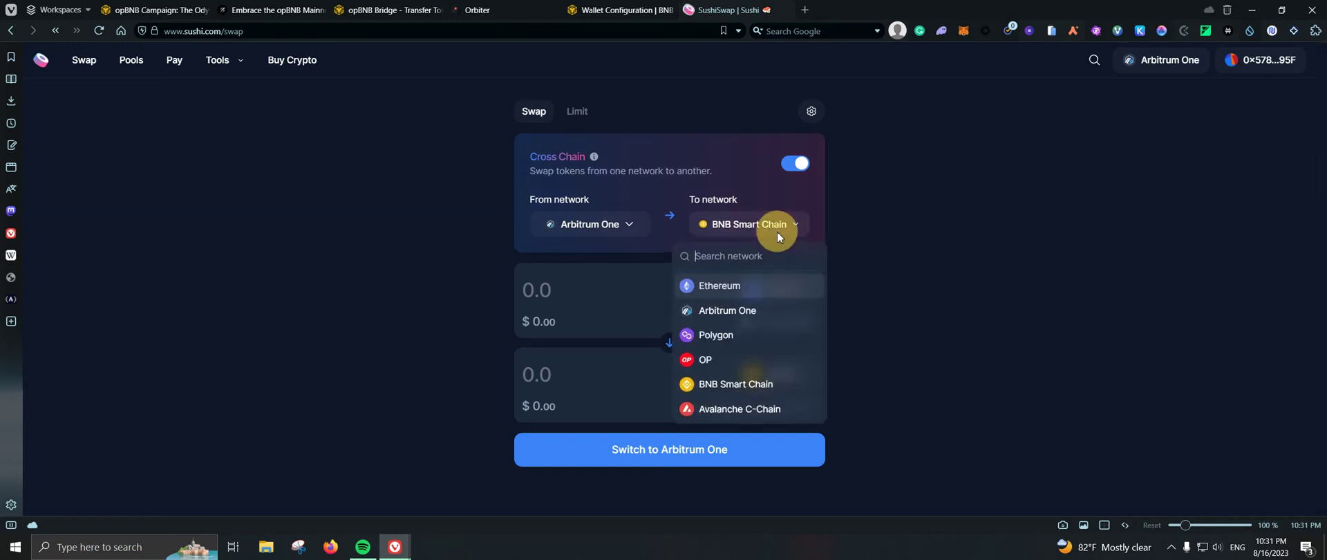
{"action": "left_click", "coordinate": [868, 350]}
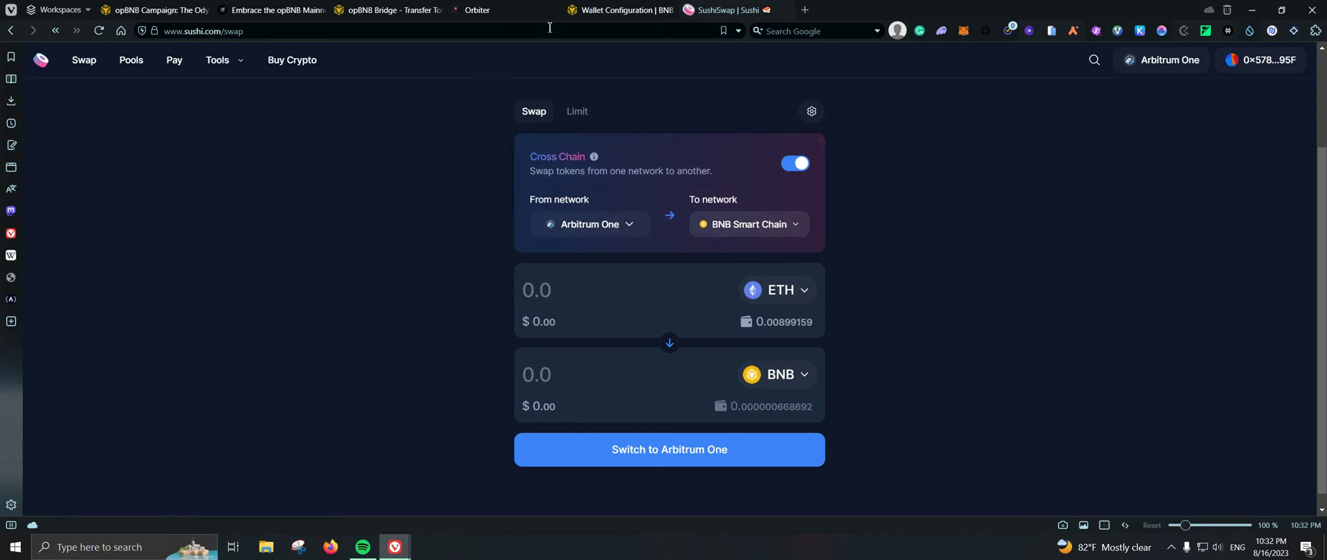
Cycle through the opBNB Bridge and Orbiter tabs, then show the Wallet Configuration docs page.
{"action": "left_click", "coordinate": [410, 7]}
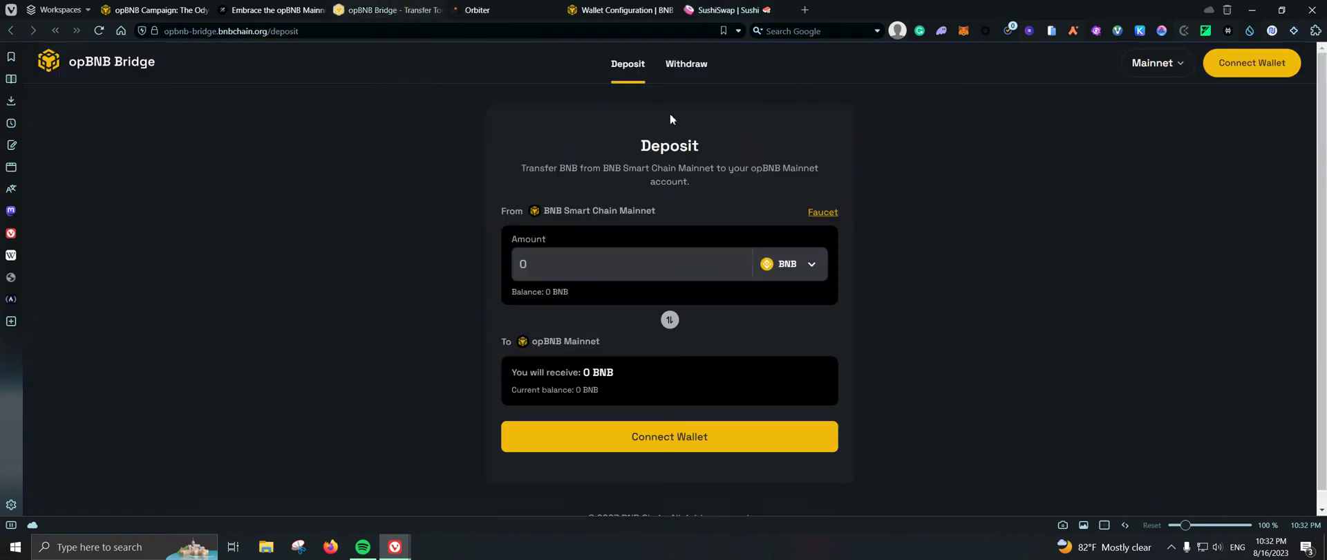
{"action": "left_click", "coordinate": [477, 7]}
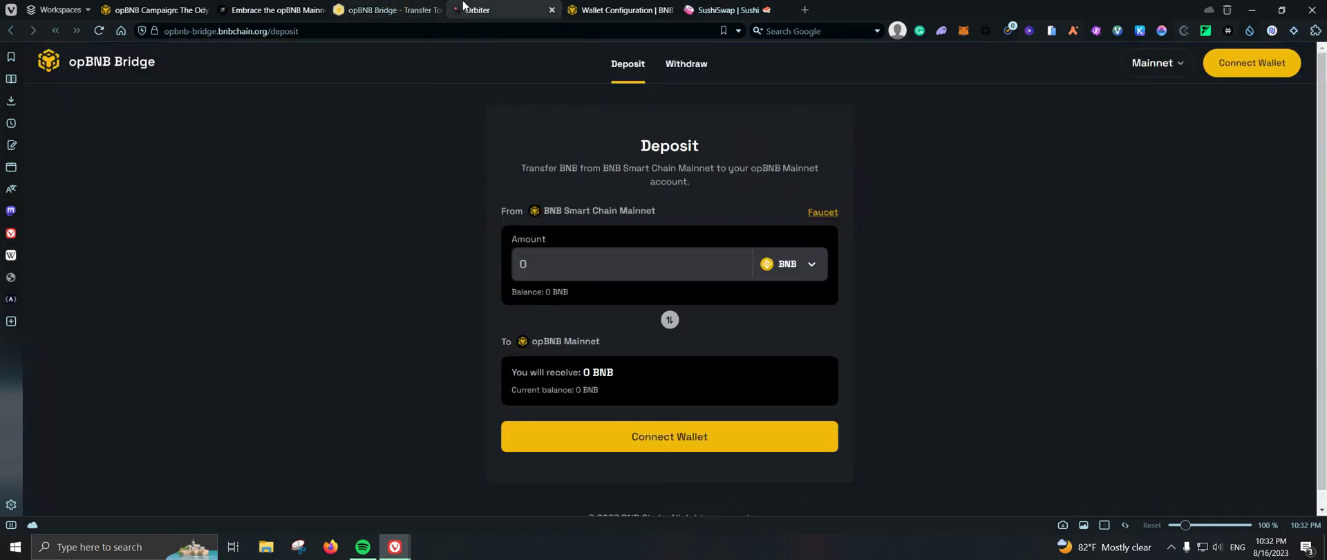
{"action": "left_click", "coordinate": [391, 7]}
{"action": "mouse_move", "coordinate": [620, 10]}
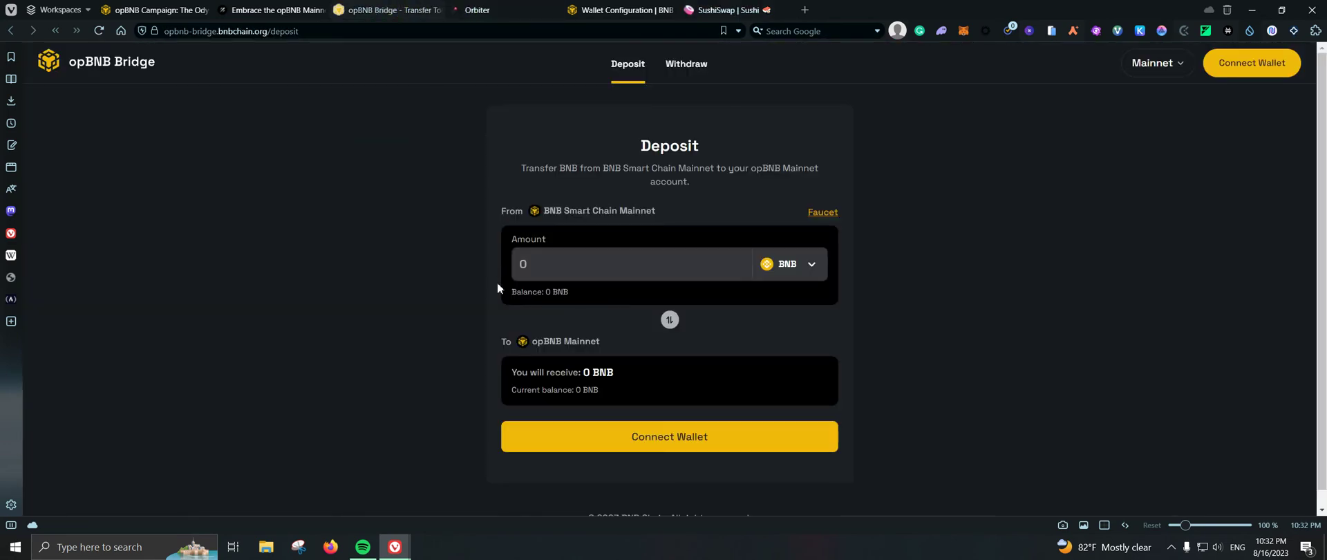
{"action": "left_click", "coordinate": [600, 7]}
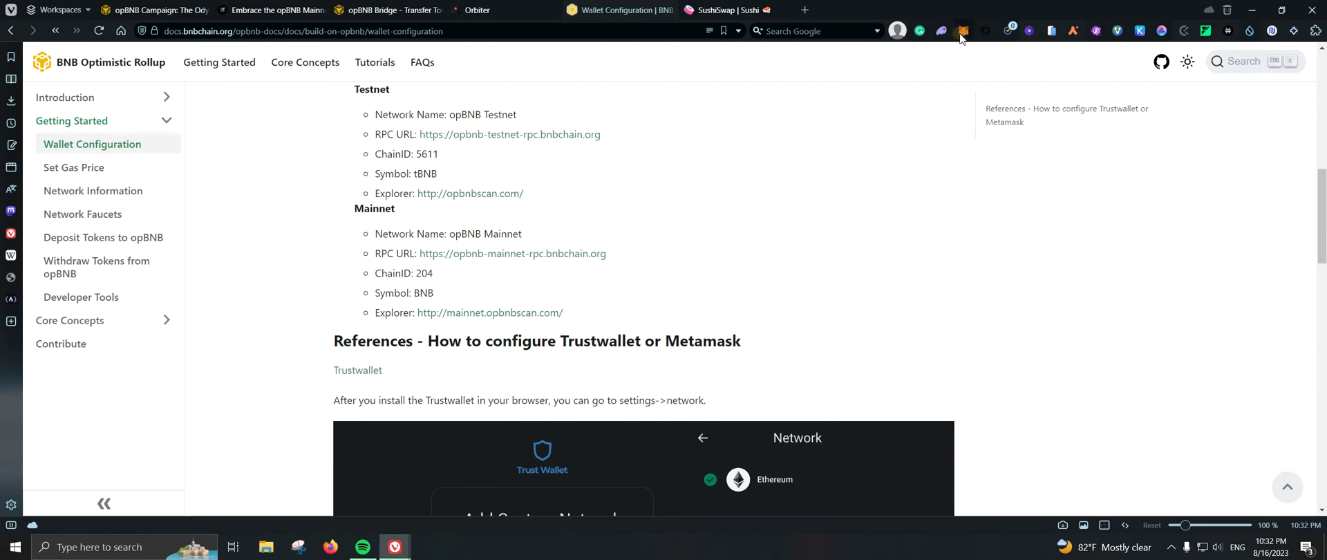
Open MetaMask's Add network form for entering network details manually.
{"action": "left_click", "coordinate": [962, 32]}
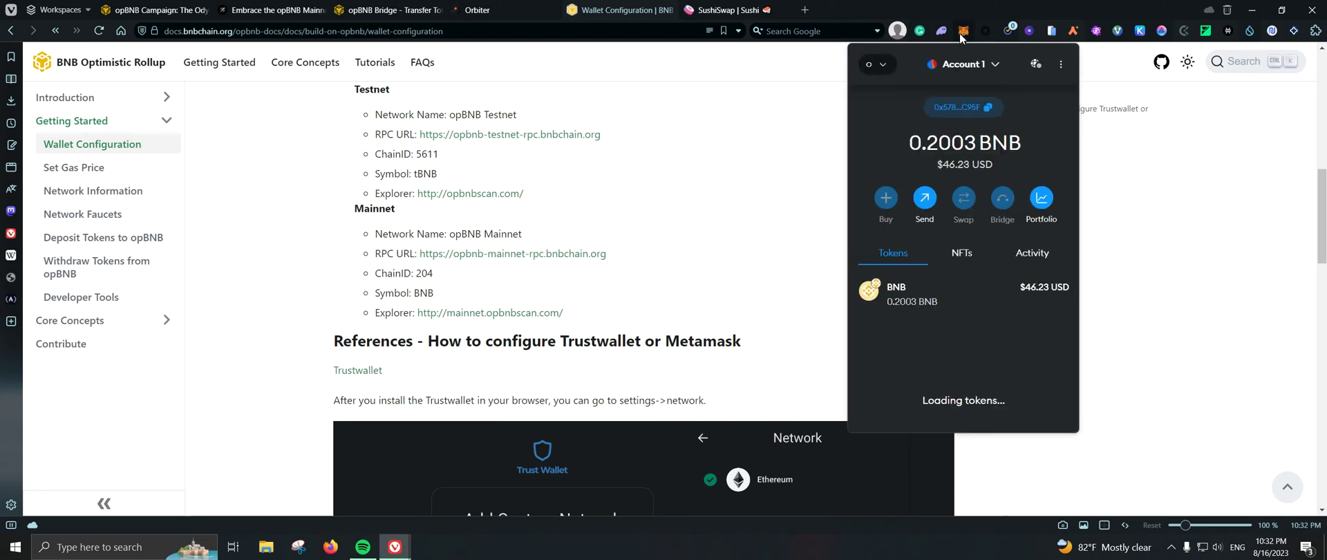
{"action": "left_click", "coordinate": [888, 64]}
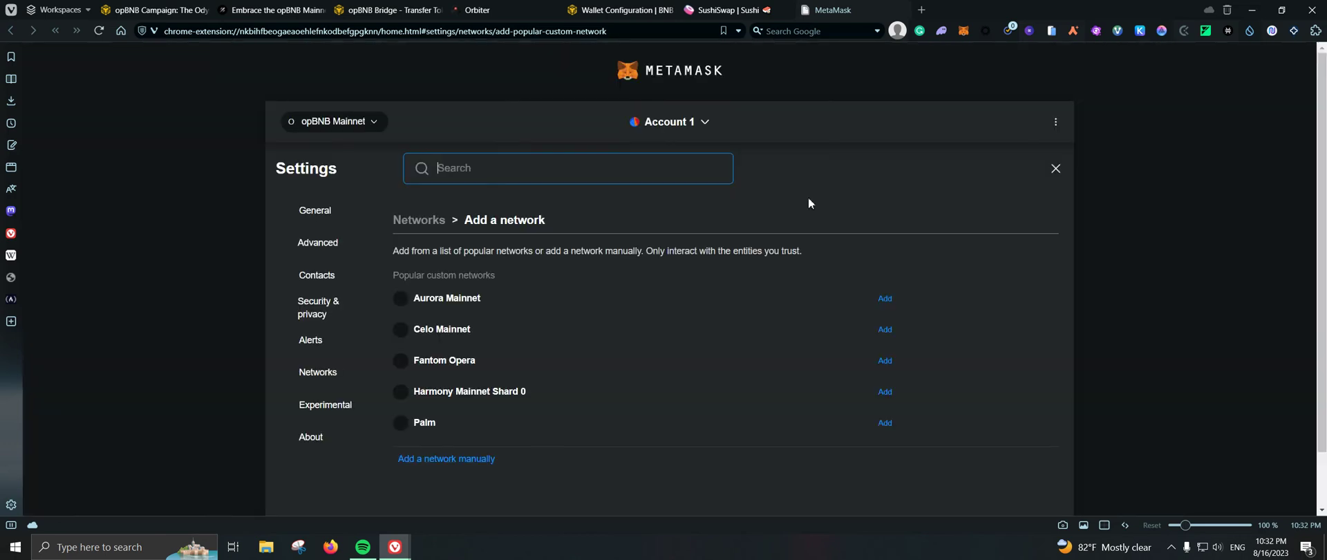
{"action": "left_click", "coordinate": [481, 467]}
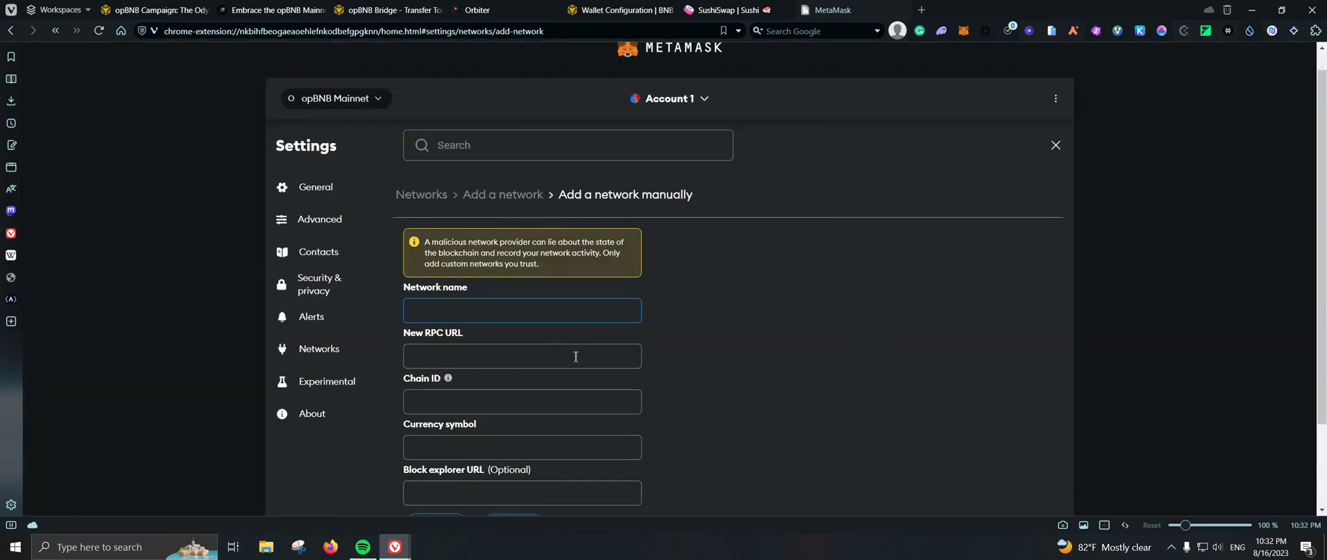
{"action": "scroll", "coordinate": [554, 213], "scroll_direction": "down", "scroll_amount": 2}
Return to the docs, select the Mainnet heading, and move the MetaMask tab before SushiSwap.
{"action": "left_click", "coordinate": [616, 14]}
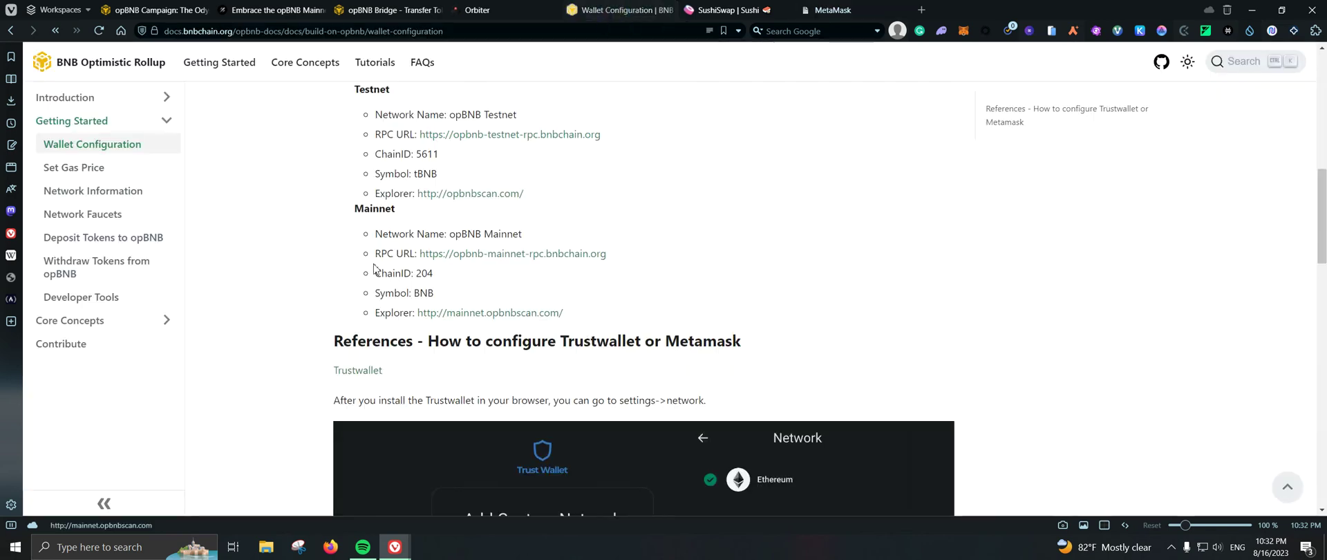
{"action": "left_click_drag", "start_coordinate": [354, 209], "coordinate": [395, 209]}
{"action": "left_click", "coordinate": [663, 220]}
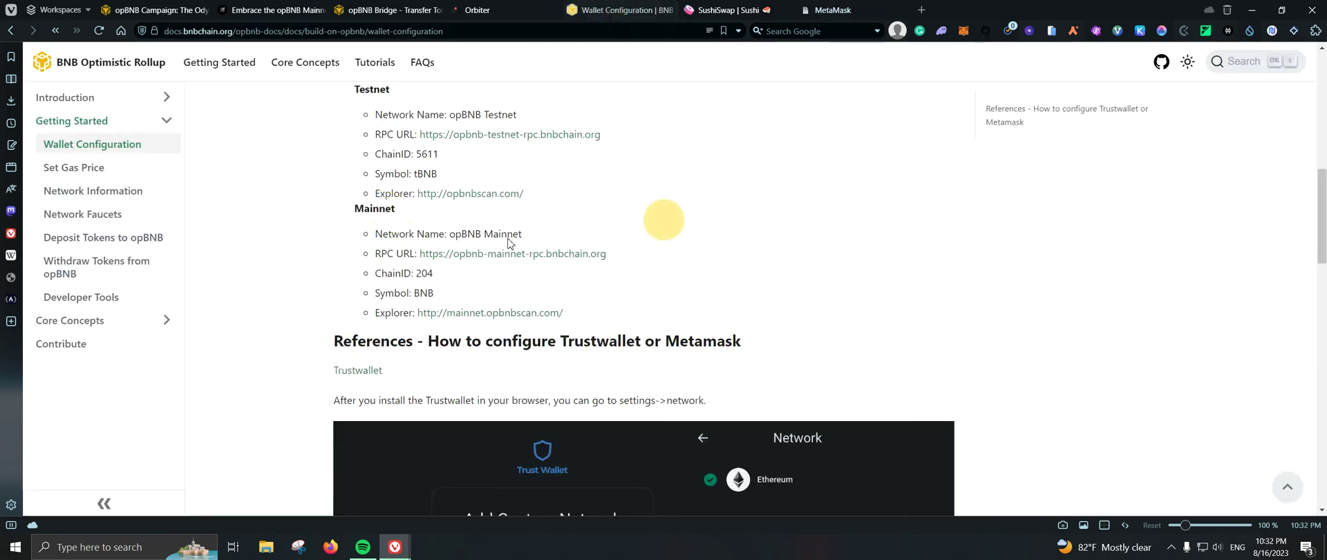
{"action": "left_click_drag", "start_coordinate": [829, 10], "coordinate": [709, 7]}
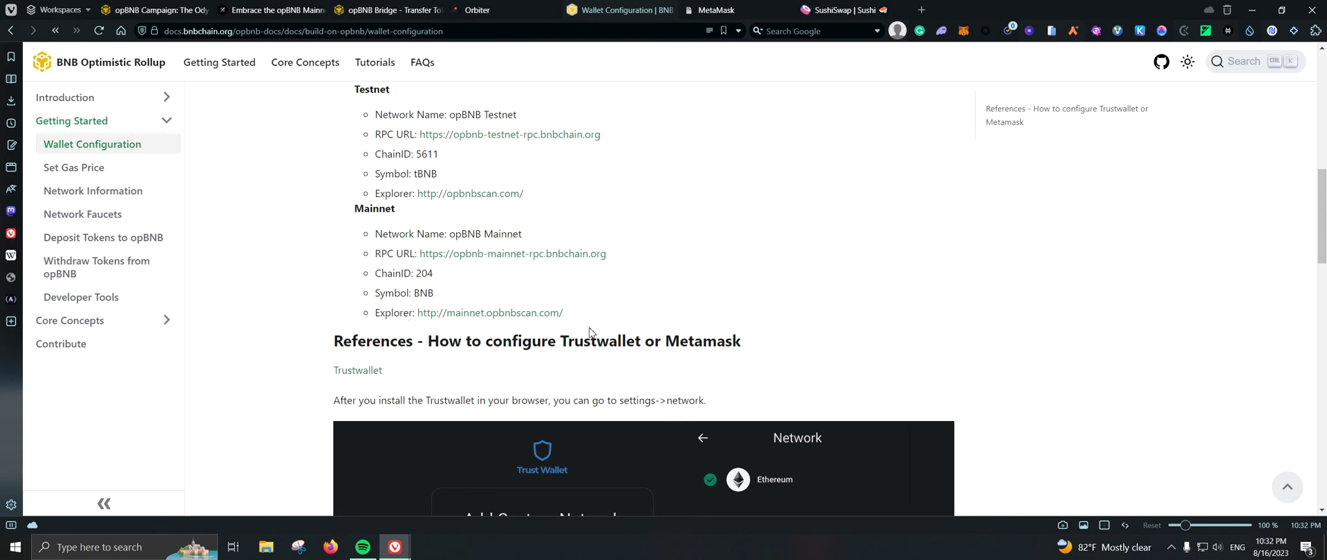
{"action": "left_click", "coordinate": [718, 8]}
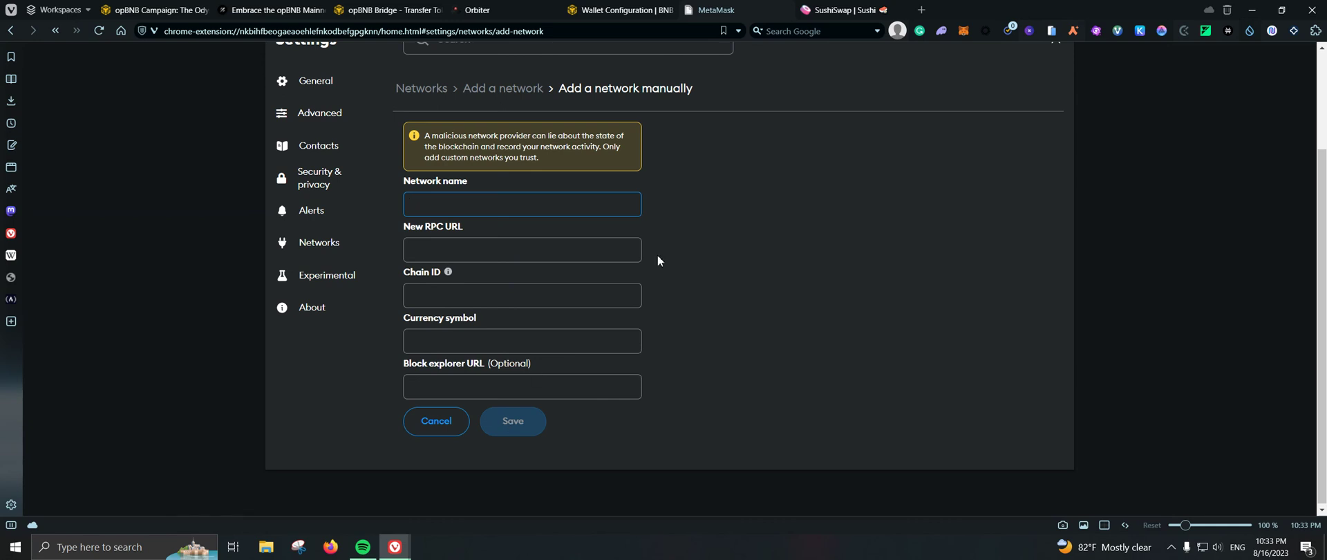
{"action": "scroll", "coordinate": [696, 242], "scroll_direction": "up", "scroll_amount": 2}
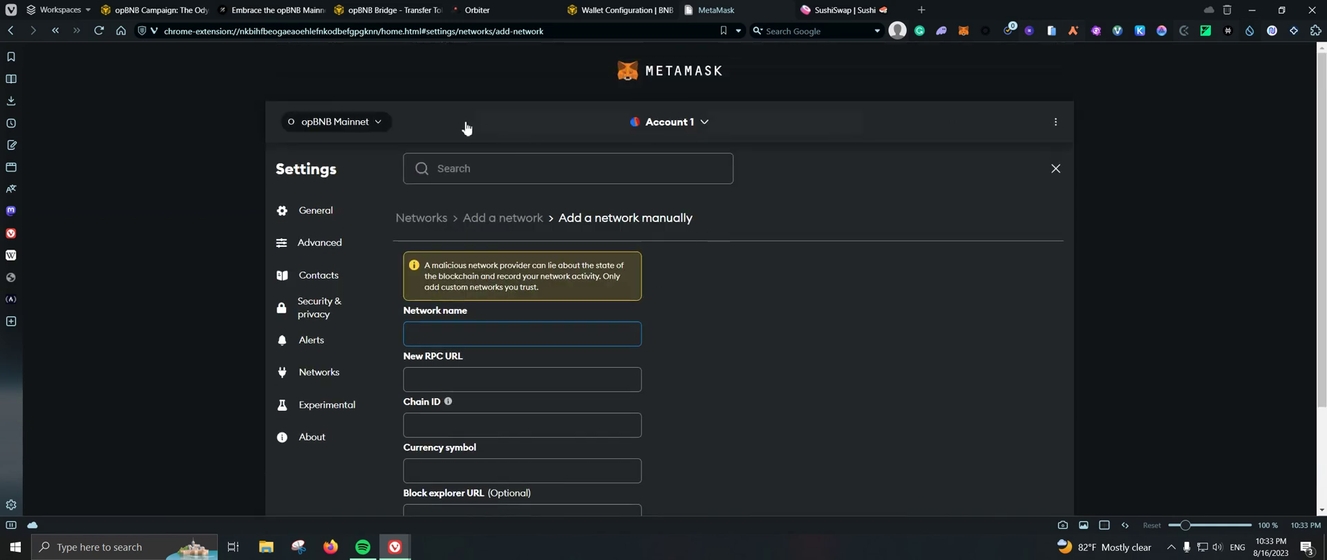
{"action": "left_click", "coordinate": [375, 128]}
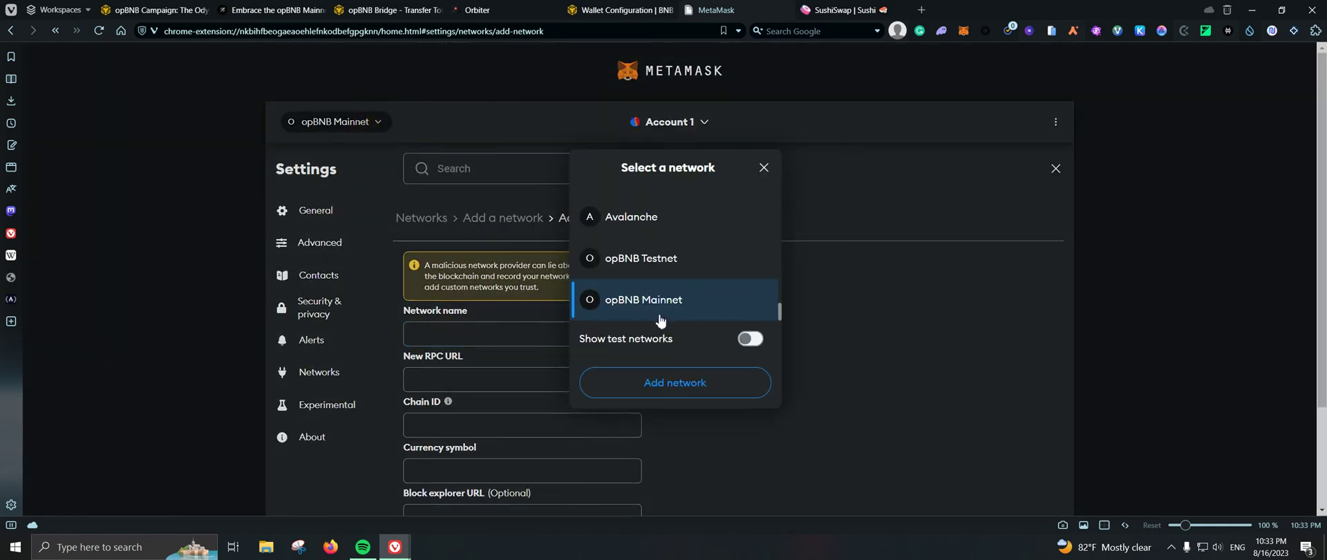
{"action": "left_click", "coordinate": [765, 170]}
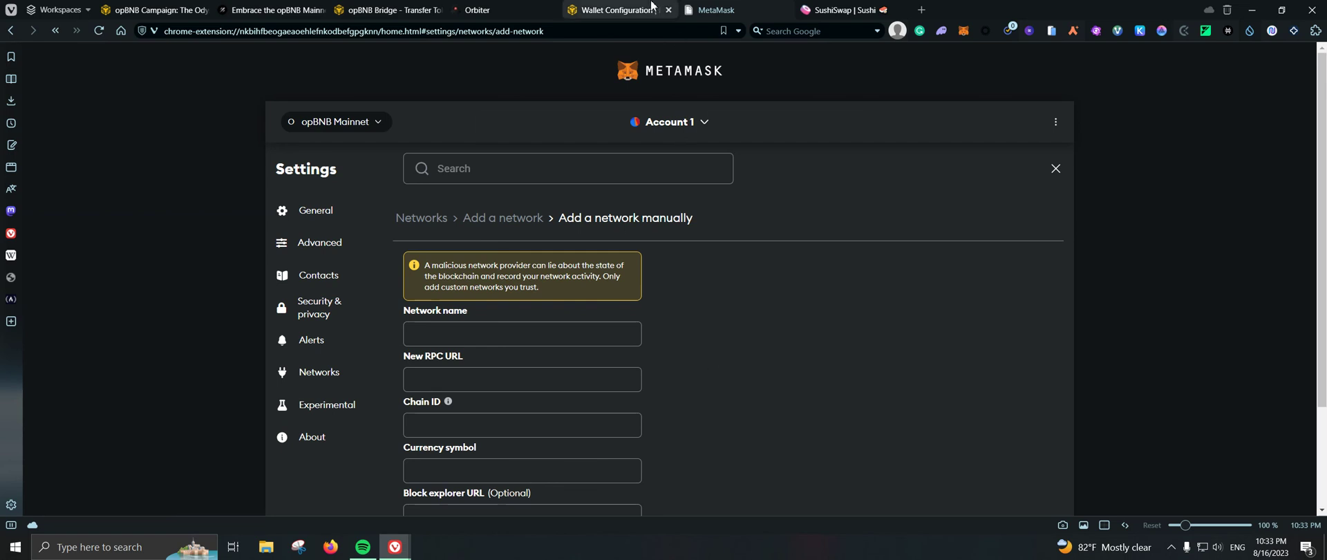
{"action": "left_click", "coordinate": [620, 10]}
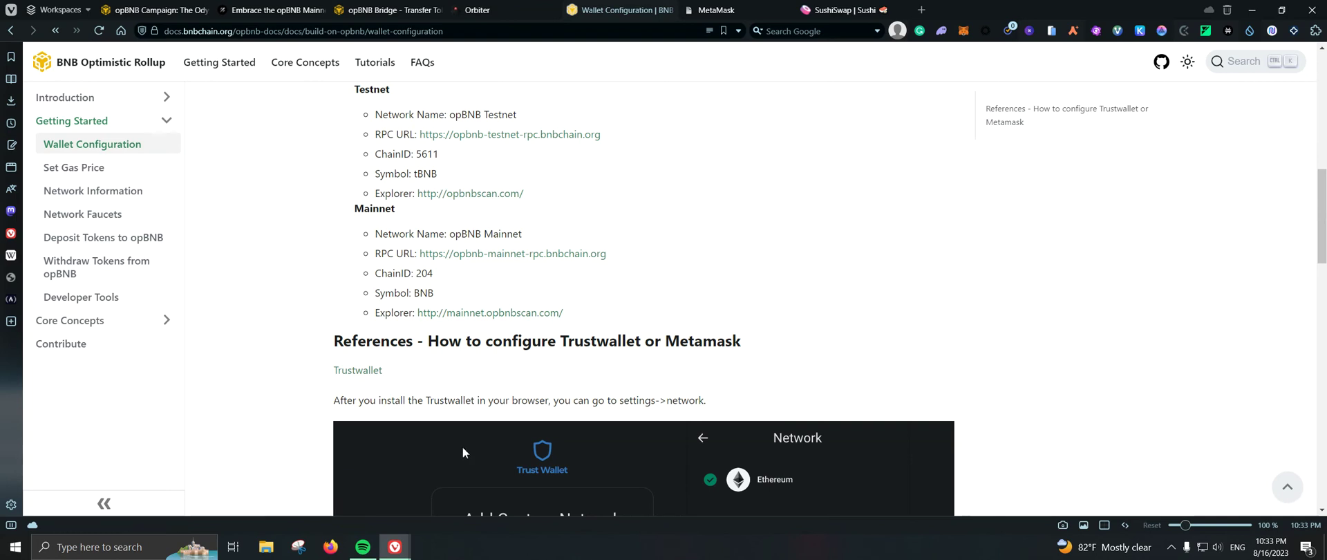